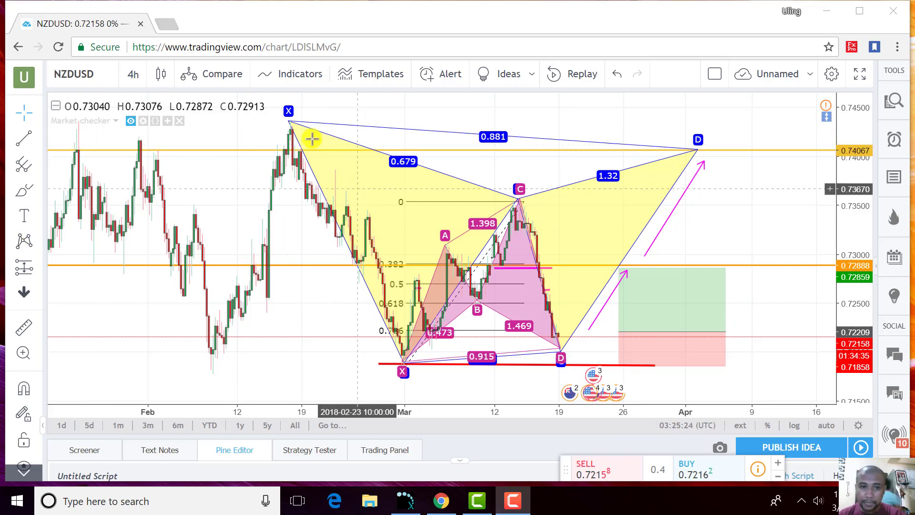
Examine the blue and pink XABCD patterns and their projected targets on the 4-hour NZDUSD chart.
{"action": "left_click", "coordinate": [300, 123]}
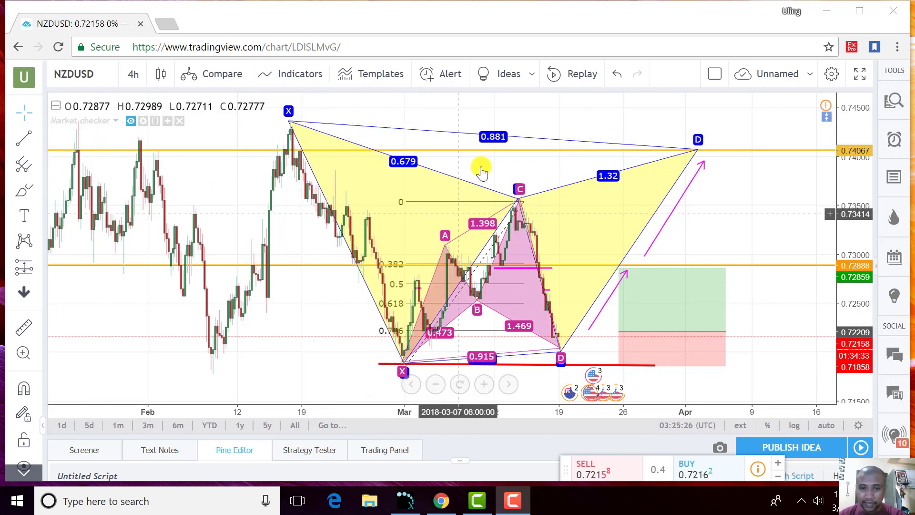
{"action": "left_click", "coordinate": [523, 203]}
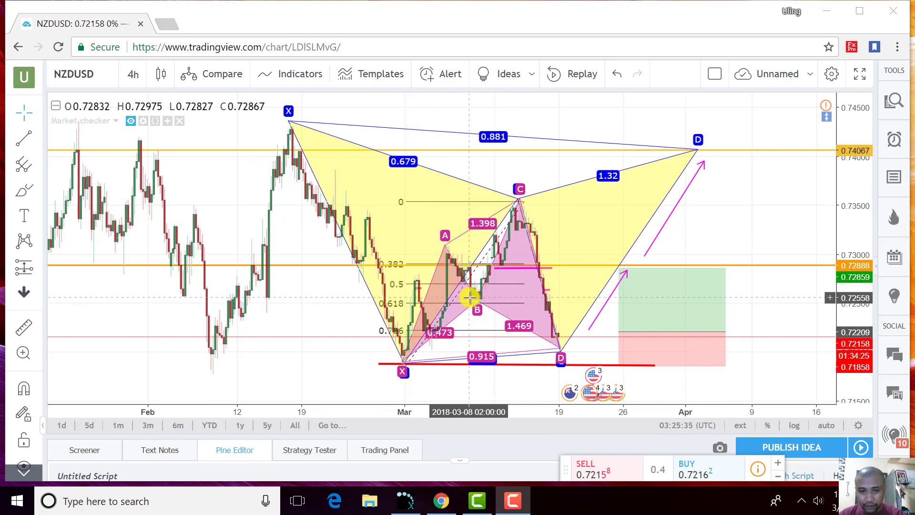
{"action": "left_click", "coordinate": [551, 351]}
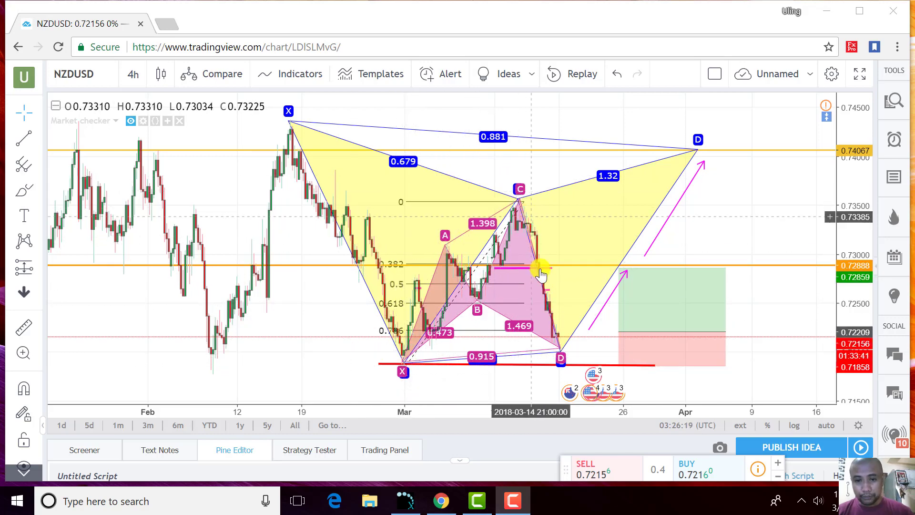
{"action": "left_click_drag", "start_coordinate": [558, 353], "coordinate": [567, 337]}
{"action": "key", "text": "ctrl+z"}
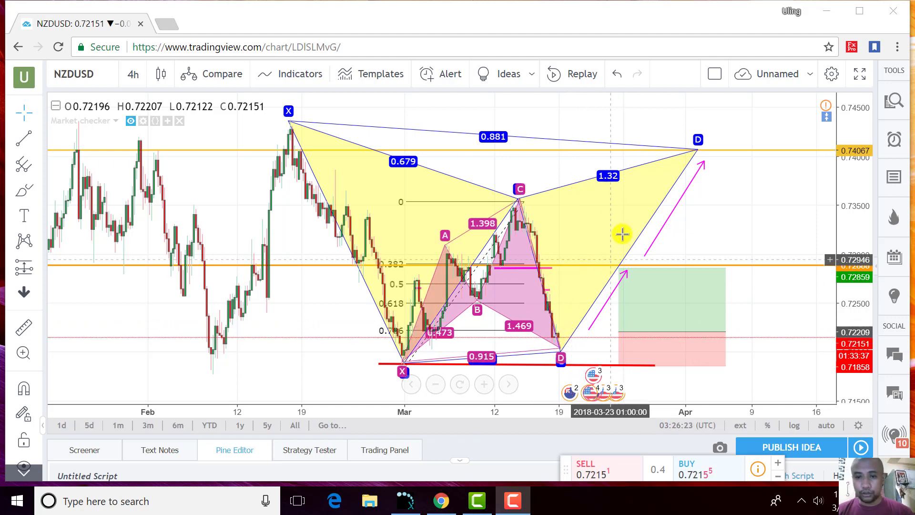
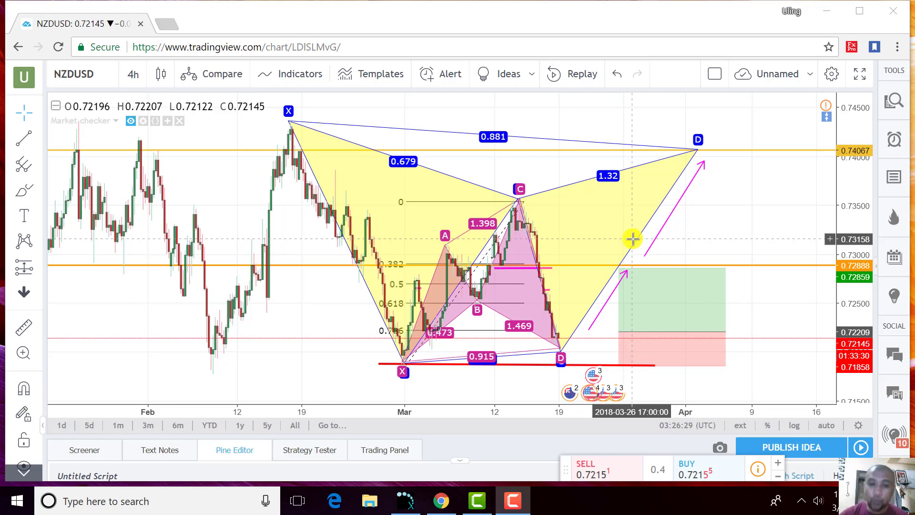
{"action": "scroll", "coordinate": [457, 336], "scroll_direction": "up", "scroll_amount": 2}
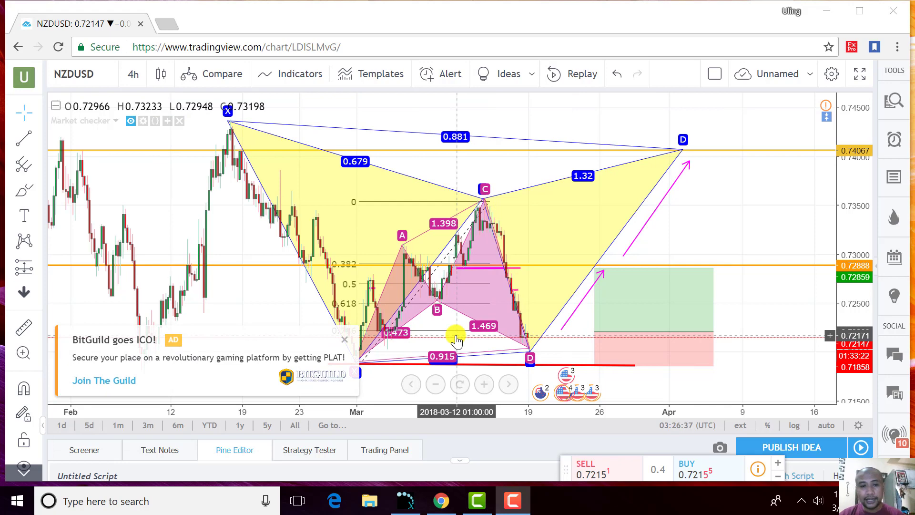
{"action": "scroll", "coordinate": [429, 336], "scroll_direction": "left", "scroll_amount": 3}
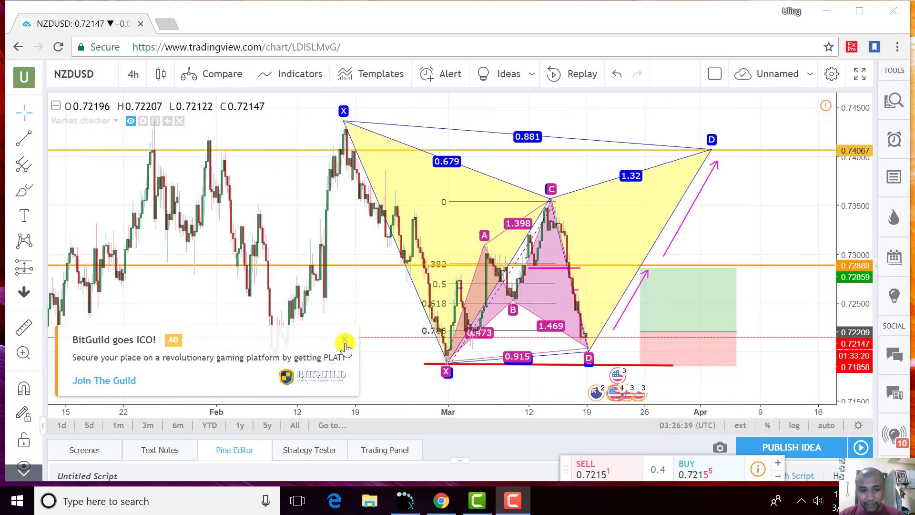
{"action": "scroll", "coordinate": [355, 357], "scroll_direction": "up", "scroll_amount": 3}
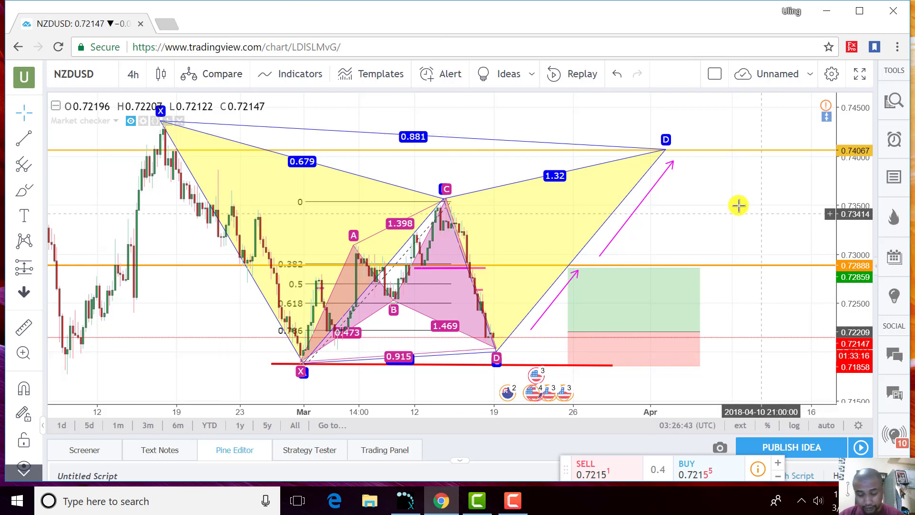
{"action": "scroll", "coordinate": [737, 204], "scroll_direction": "down", "scroll_amount": 2}
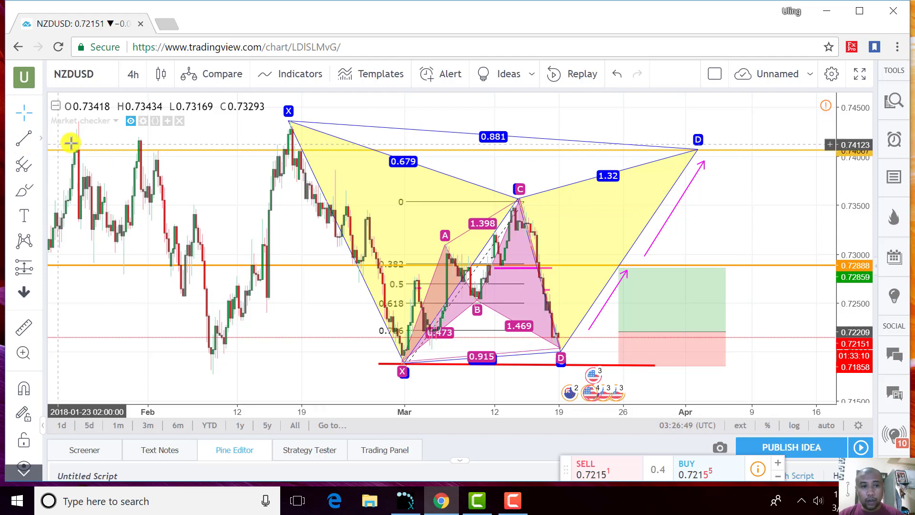
Turn on the display of the Market checker indicator on the 4-hour NZDUSD chart.
{"action": "left_click", "coordinate": [128, 123]}
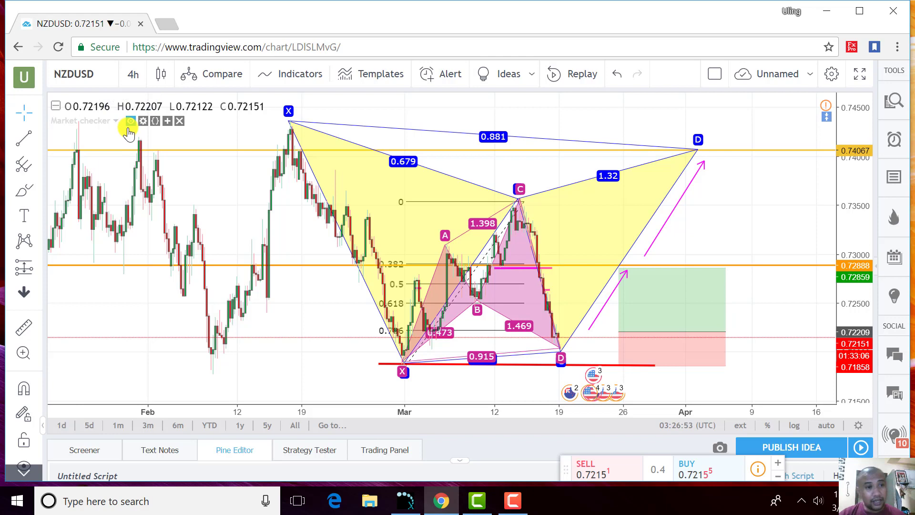
{"action": "left_click", "coordinate": [130, 122]}
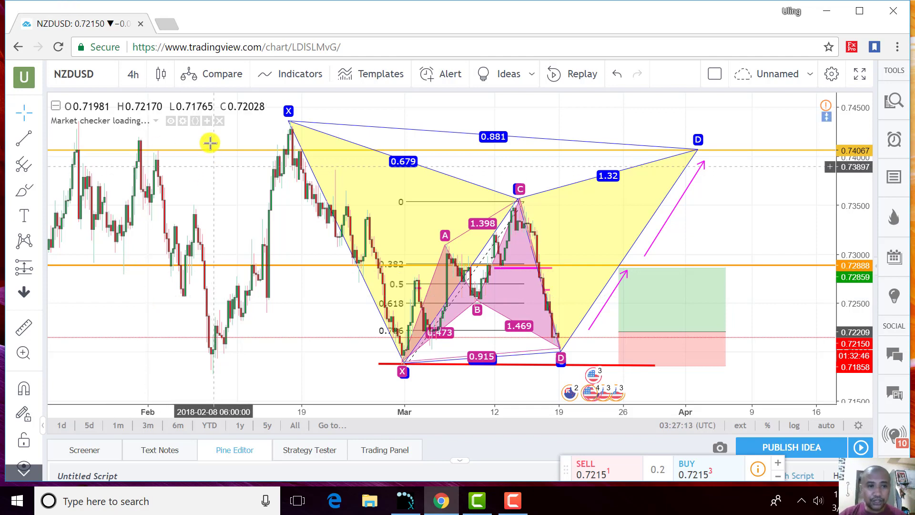
{"action": "scroll", "coordinate": [192, 222], "scroll_direction": "up", "scroll_amount": 1}
{"action": "left_click_drag", "start_coordinate": [241, 280], "coordinate": [317, 315]}
{"action": "scroll", "coordinate": [315, 315], "scroll_direction": "up", "scroll_amount": 1}
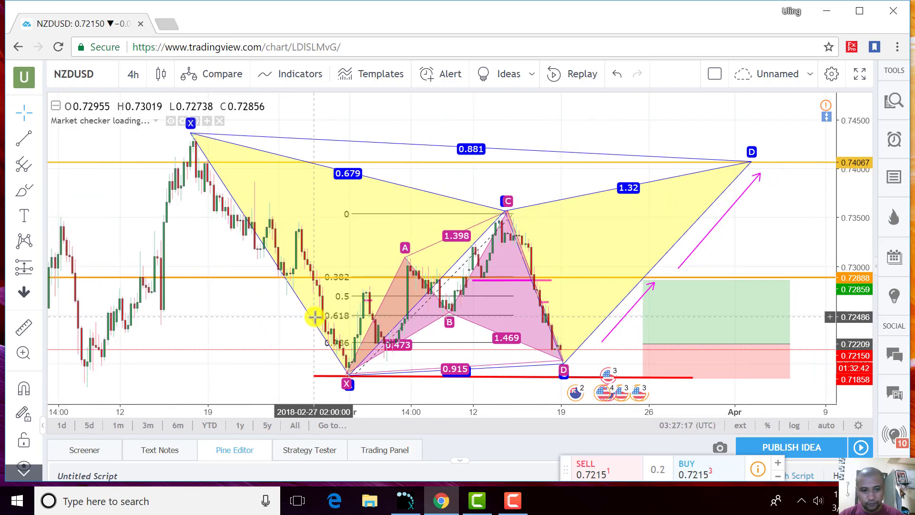
{"action": "left_click", "coordinate": [512, 500]}
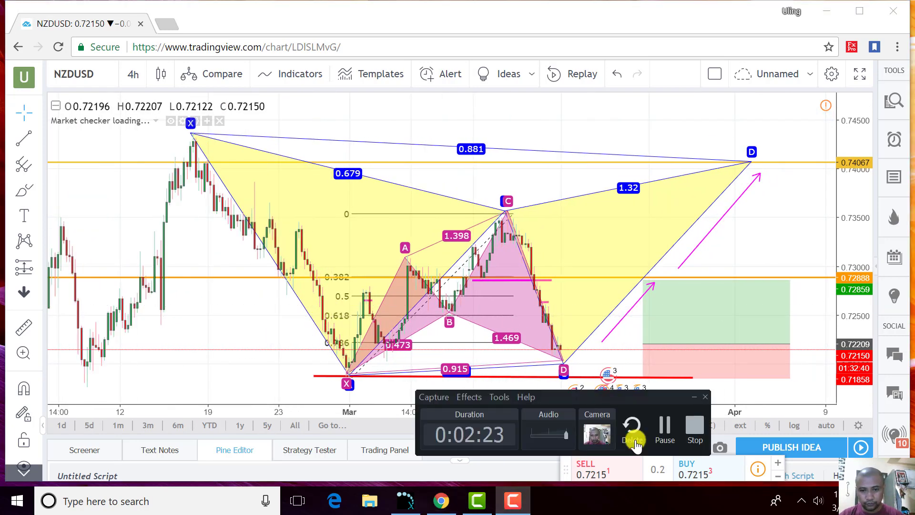
{"action": "left_click", "coordinate": [665, 427]}
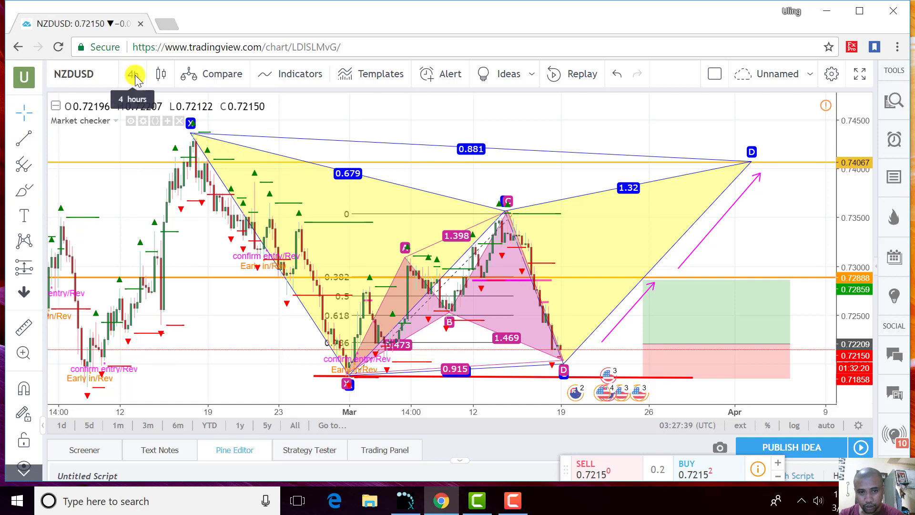
Examine the latest 4-hour candles and Market checker signals at point D of the pink pattern.
{"action": "scroll", "coordinate": [524, 348], "scroll_direction": "up", "scroll_amount": 2}
{"action": "left_click_drag", "start_coordinate": [510, 360], "coordinate": [772, 268]}
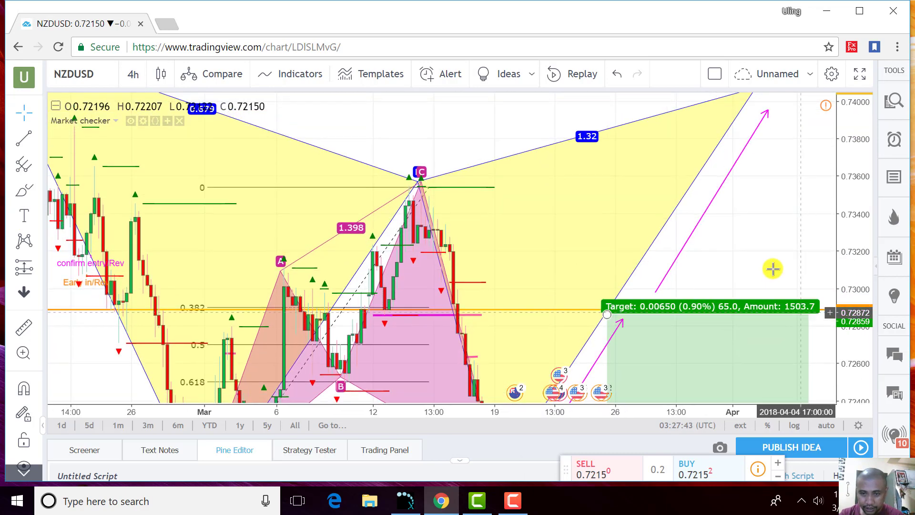
{"action": "scroll", "coordinate": [667, 265], "scroll_direction": "left", "scroll_amount": 3}
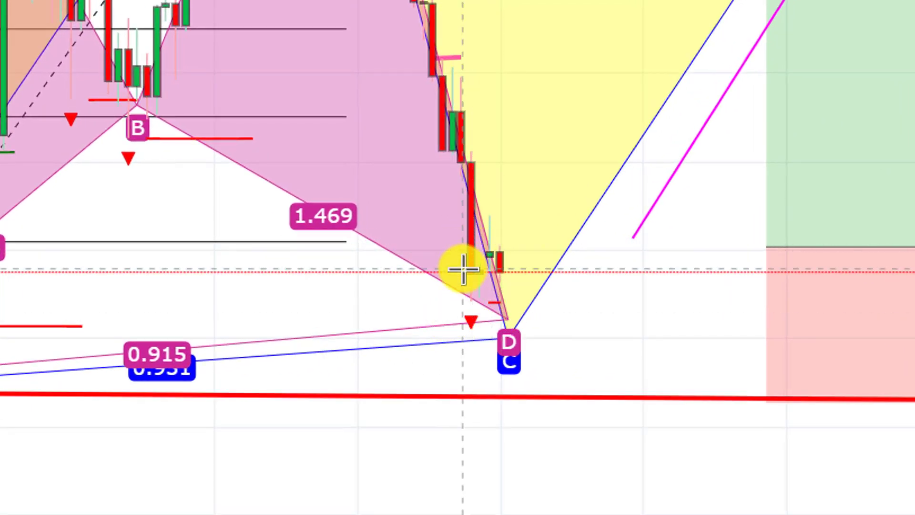
{"action": "left_click", "coordinate": [485, 312]}
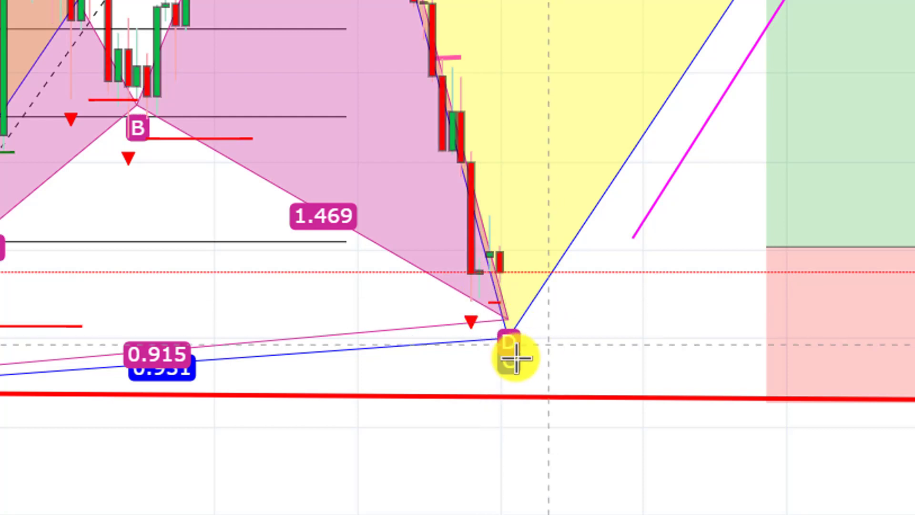
{"action": "scroll", "coordinate": [500, 348], "scroll_direction": "up", "scroll_amount": 2}
{"action": "left_click", "coordinate": [490, 341]}
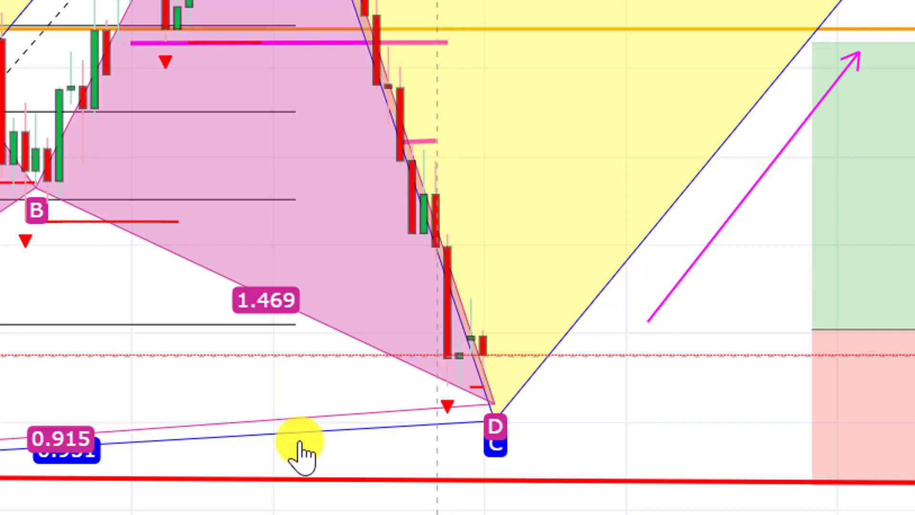
Switch the chart to the 1-hour timeframe and inspect the candles and Market checker signals around point D.
{"action": "scroll", "coordinate": [300, 449], "scroll_direction": "down", "scroll_amount": 1}
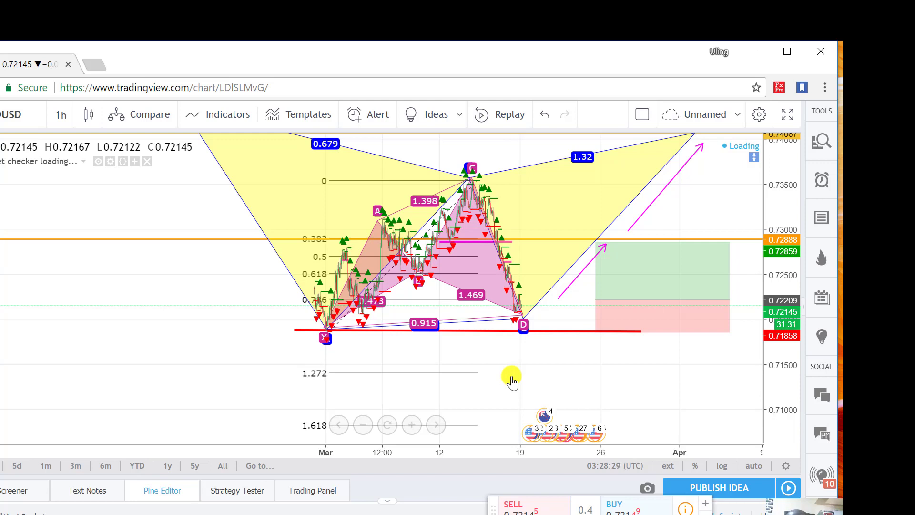
{"action": "scroll", "coordinate": [513, 381], "scroll_direction": "up", "scroll_amount": 2}
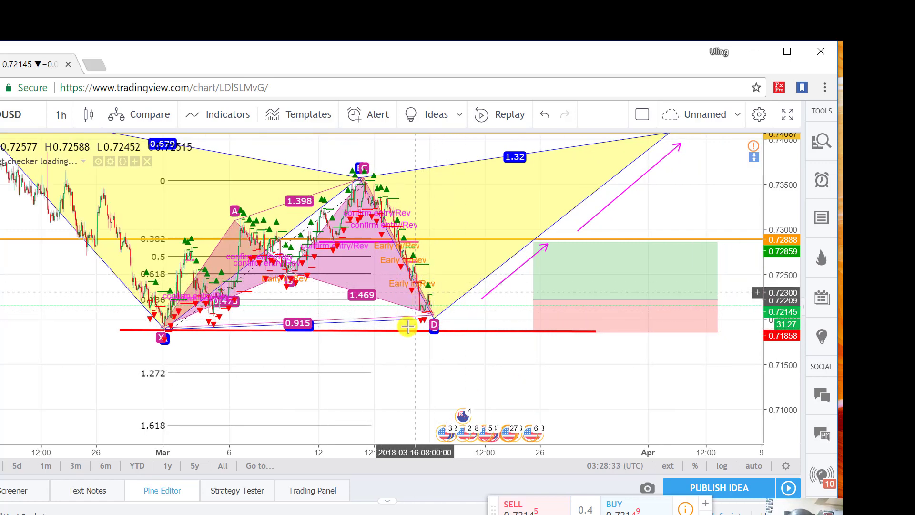
{"action": "scroll", "coordinate": [429, 385], "scroll_direction": "down", "scroll_amount": 1}
{"action": "scroll", "coordinate": [478, 374], "scroll_direction": "up", "scroll_amount": 1}
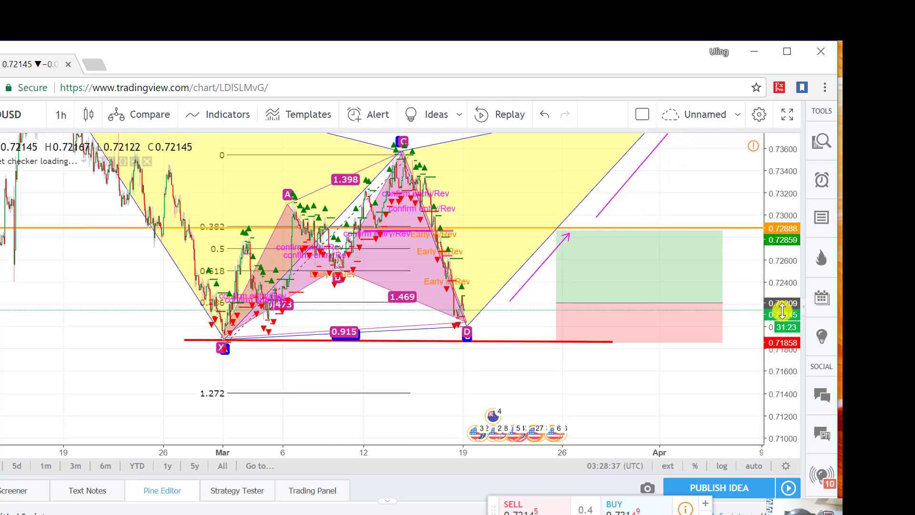
{"action": "scroll", "coordinate": [223, 344], "scroll_direction": "up", "scroll_amount": 4}
{"action": "left_click_drag", "start_coordinate": [223, 344], "coordinate": [444, 311]}
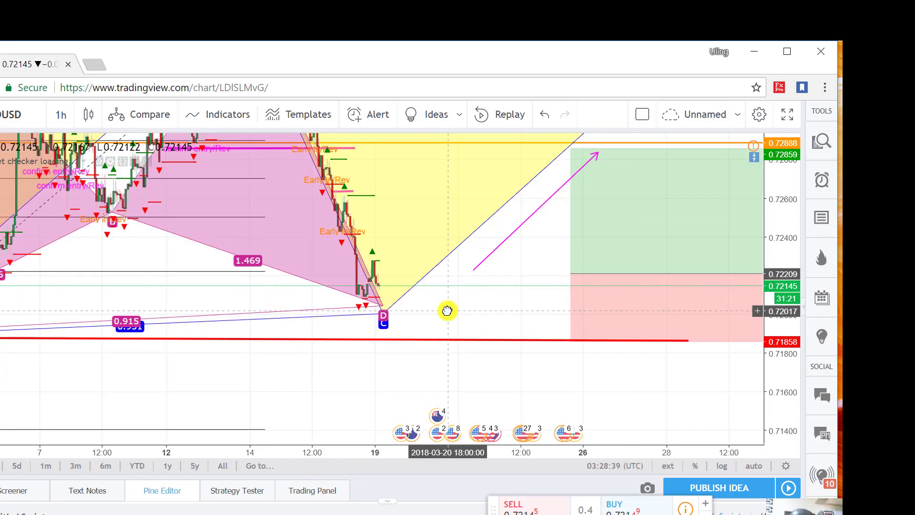
{"action": "scroll", "coordinate": [457, 342], "scroll_direction": "up", "scroll_amount": 2}
{"action": "left_click_drag", "start_coordinate": [312, 302], "coordinate": [479, 317]}
{"action": "scroll", "coordinate": [478, 317], "scroll_direction": "up", "scroll_amount": 2}
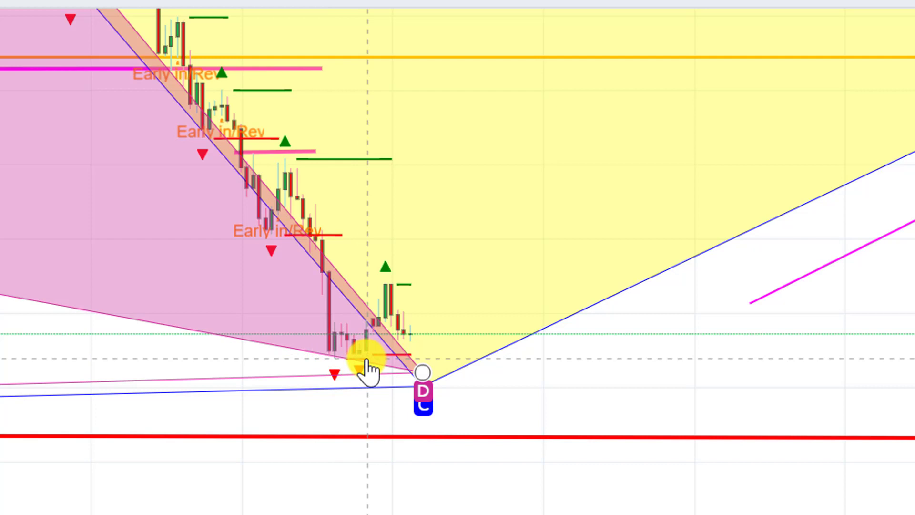
{"action": "left_click", "coordinate": [343, 382]}
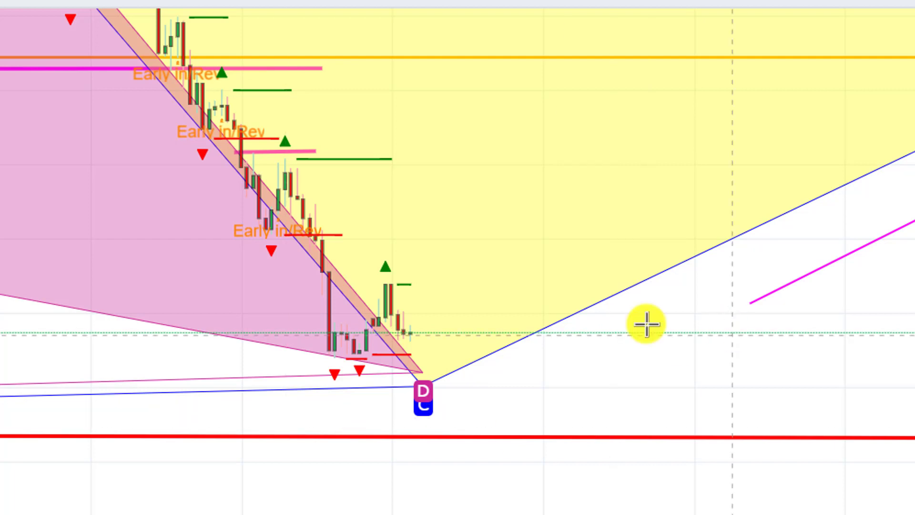
Place a long position beside point D, entry above the latest swing high, with target and stop each about 0.00293 away.
{"action": "left_click", "coordinate": [437, 262]}
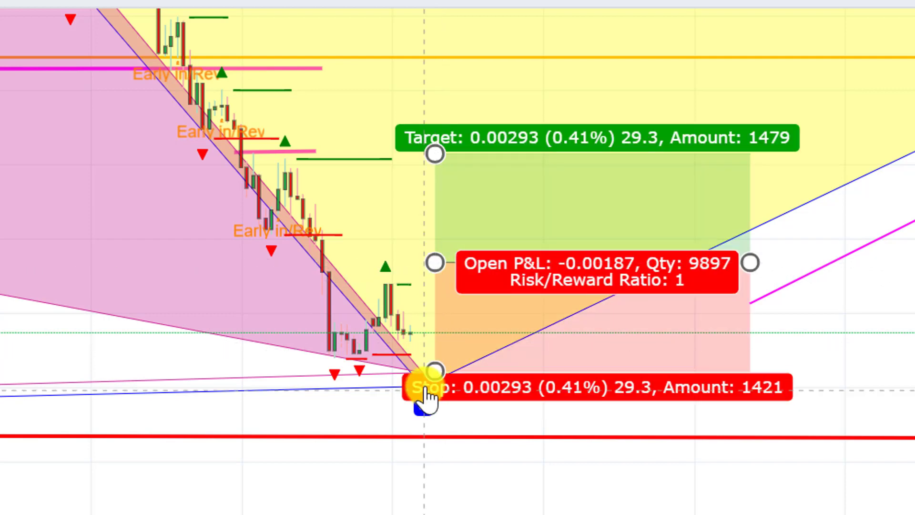
{"action": "mouse_move", "coordinate": [433, 371]}
{"action": "left_mouse_down"}
{"action": "mouse_move", "coordinate": [430, 341]}
{"action": "mouse_move", "coordinate": [431, 371]}
{"action": "left_mouse_up"}
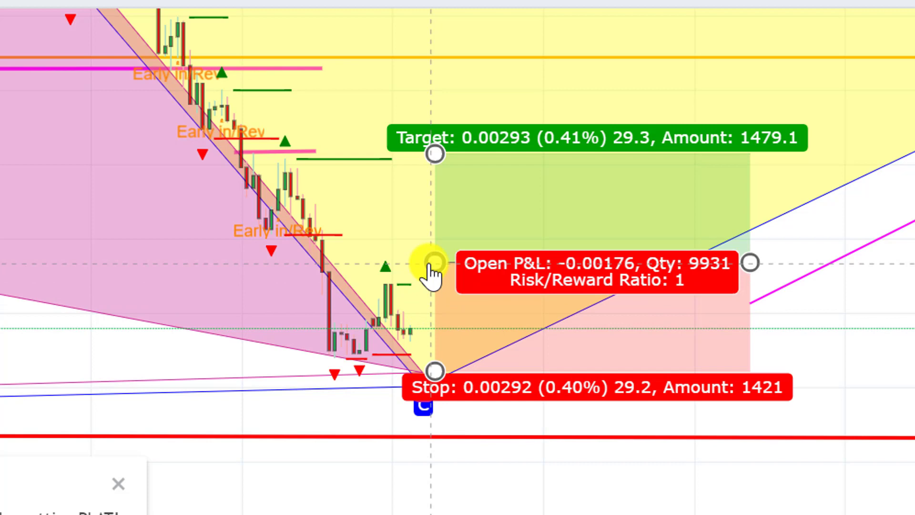
Raise the new long position's target to the orange horizontal line, about 0.00551 above the entry.
{"action": "scroll", "coordinate": [431, 272], "scroll_direction": "left", "scroll_amount": 5}
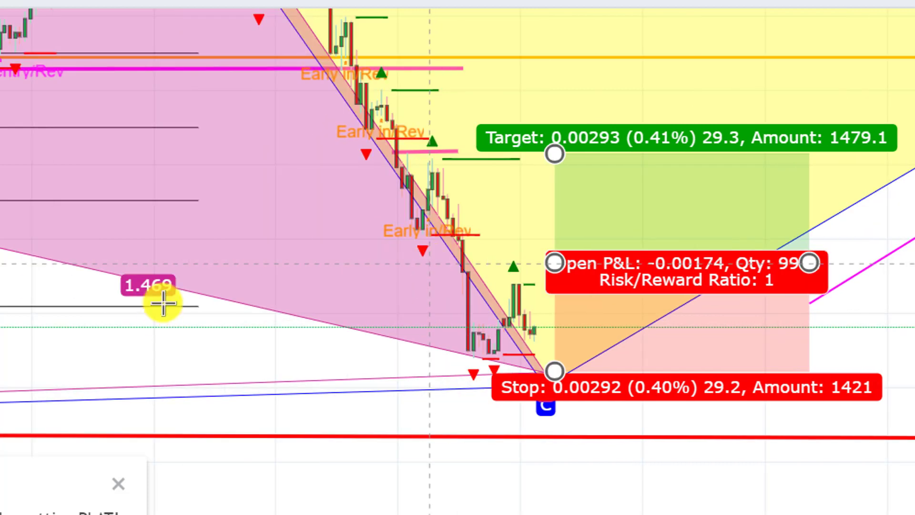
{"action": "left_click", "coordinate": [126, 408]}
{"action": "scroll", "coordinate": [372, 241], "scroll_direction": "left", "scroll_amount": 10}
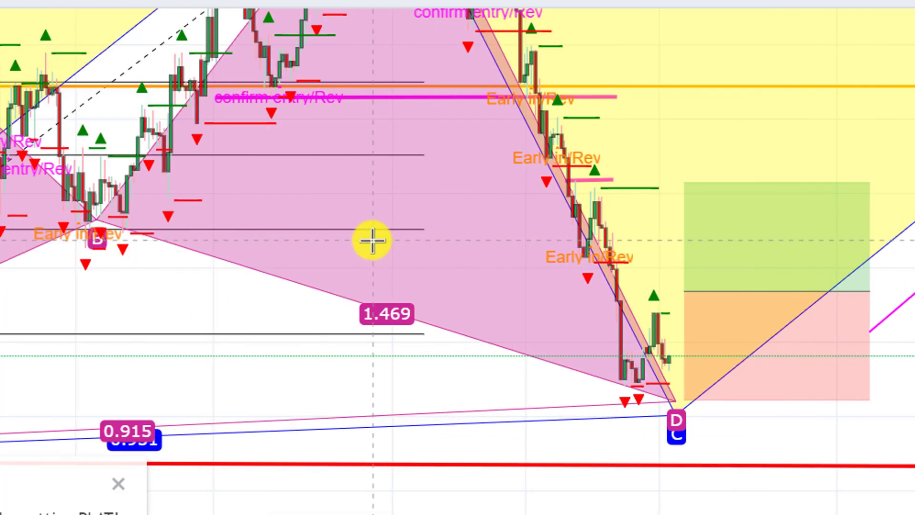
{"action": "left_click", "coordinate": [685, 185]}
{"action": "left_click_drag", "start_coordinate": [685, 185], "coordinate": [684, 86]}
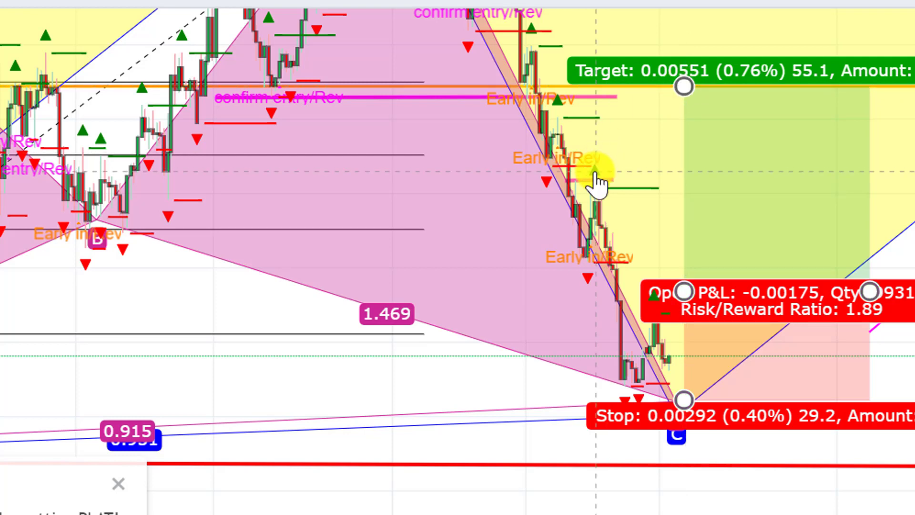
{"action": "scroll", "coordinate": [597, 176], "scroll_direction": "up", "scroll_amount": 3}
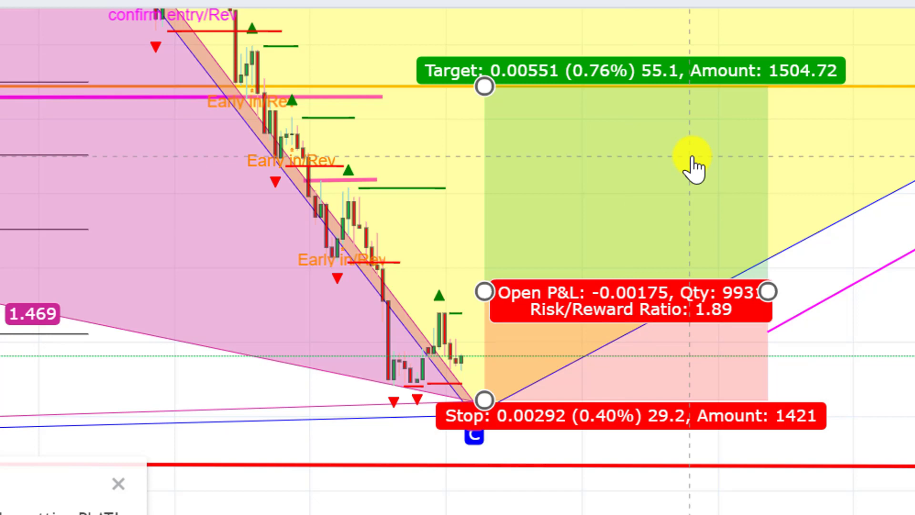
{"action": "scroll", "coordinate": [693, 167], "scroll_direction": "left", "scroll_amount": 5}
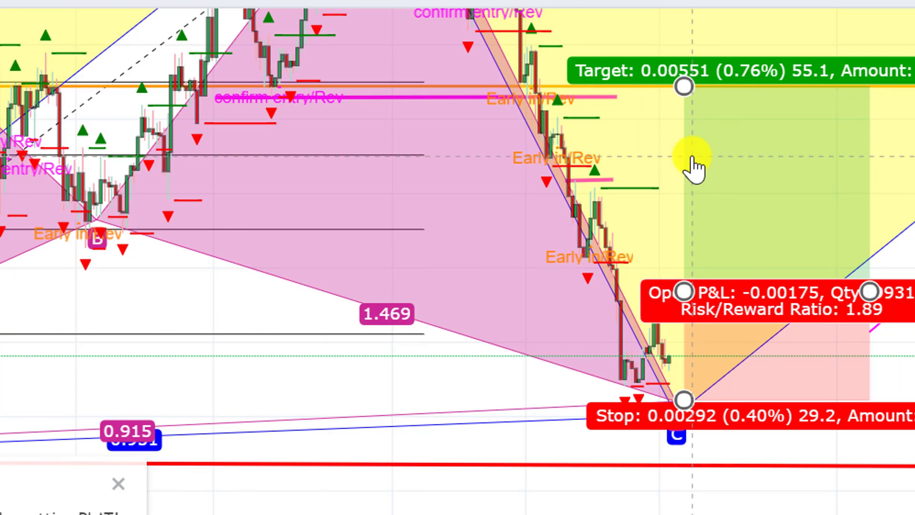
{"action": "scroll", "coordinate": [190, 367], "scroll_direction": "down", "scroll_amount": 3}
{"action": "left_click_drag", "start_coordinate": [450, 348], "coordinate": [386, 413]}
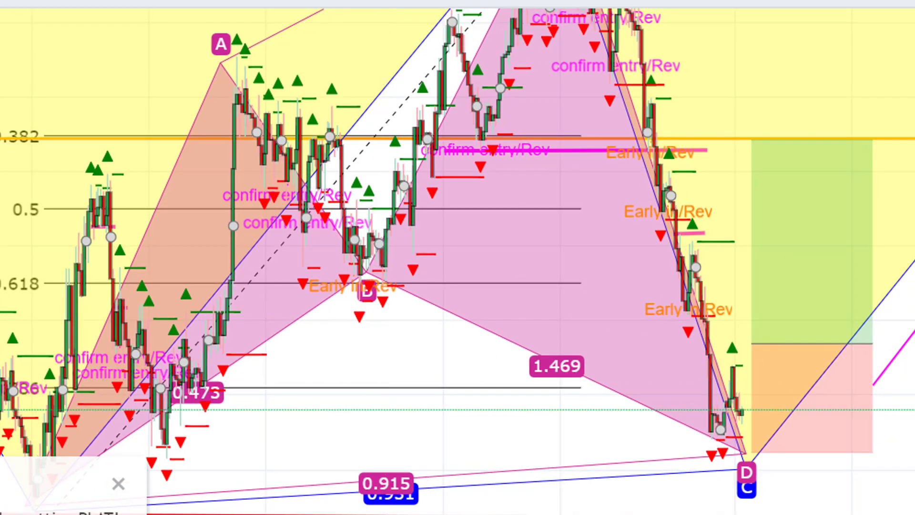